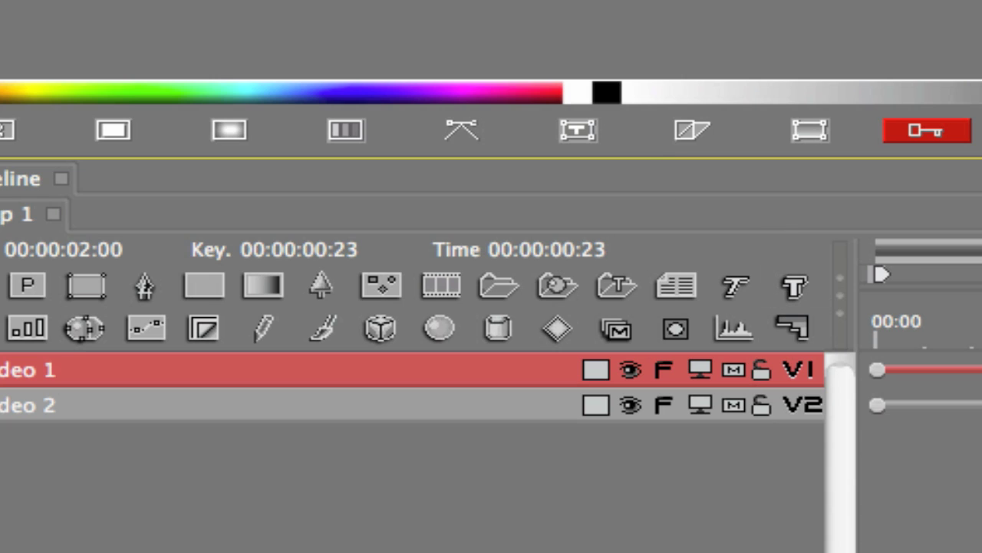
- Move to time 00:20 and expose the Position parameters under the transformations of the Video 1 track
{"action": "key", "text": "Right"}
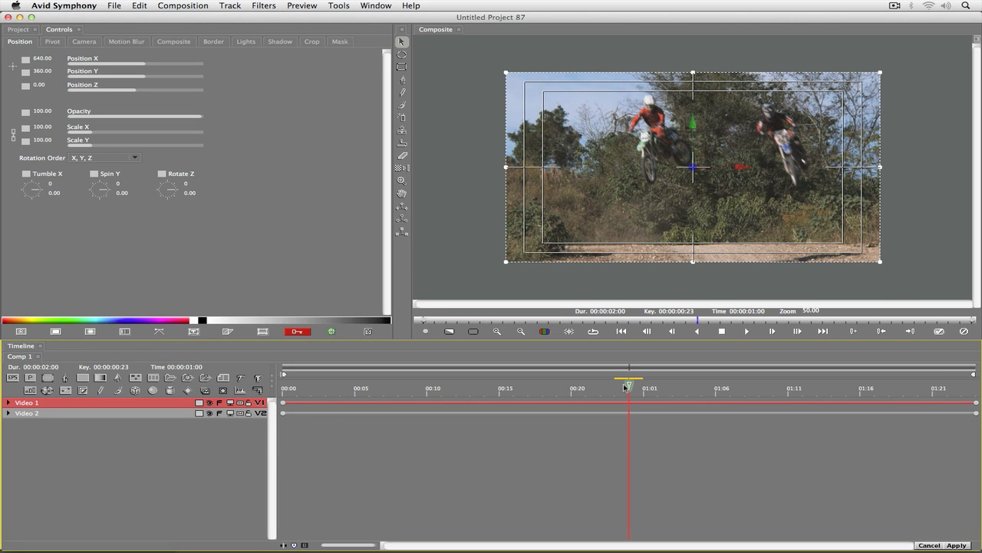
{"action": "left_click_drag", "start_coordinate": [626, 386], "coordinate": [575, 390]}
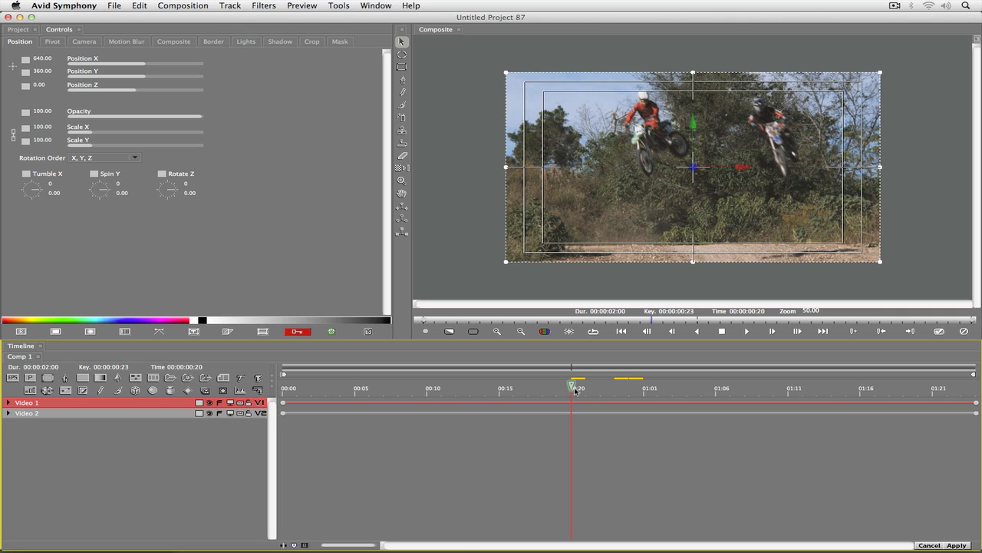
{"action": "left_click", "coordinate": [8, 403]}
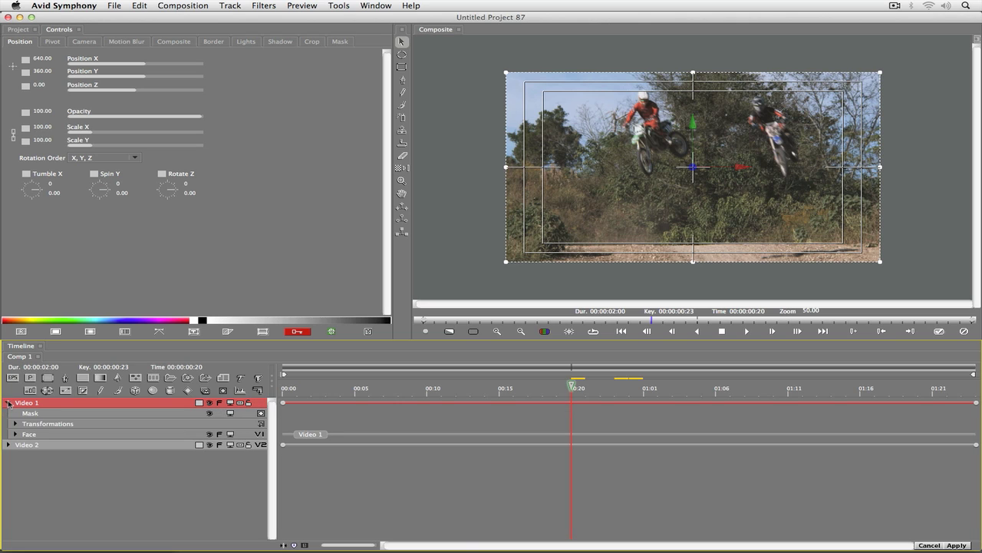
{"action": "left_click", "coordinate": [15, 425]}
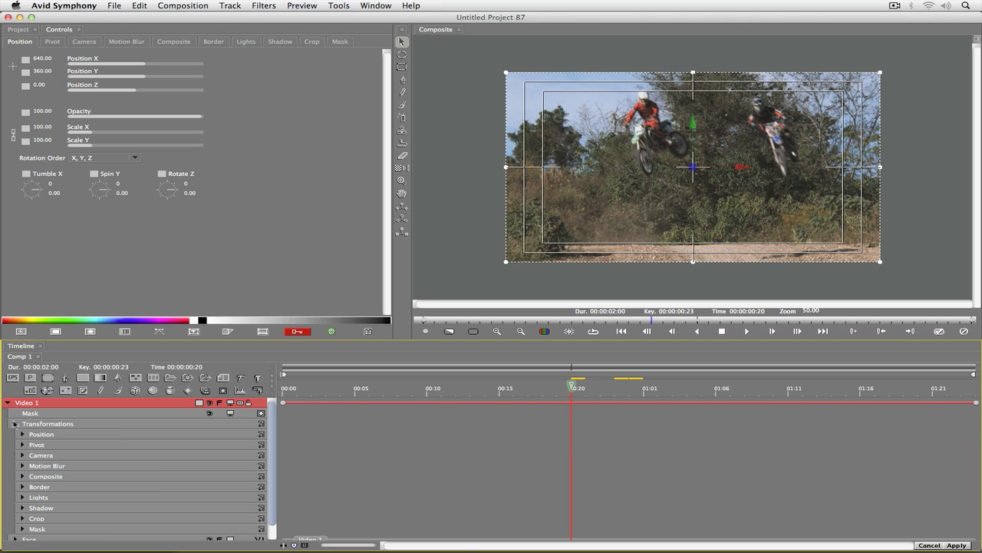
{"action": "left_click", "coordinate": [23, 435]}
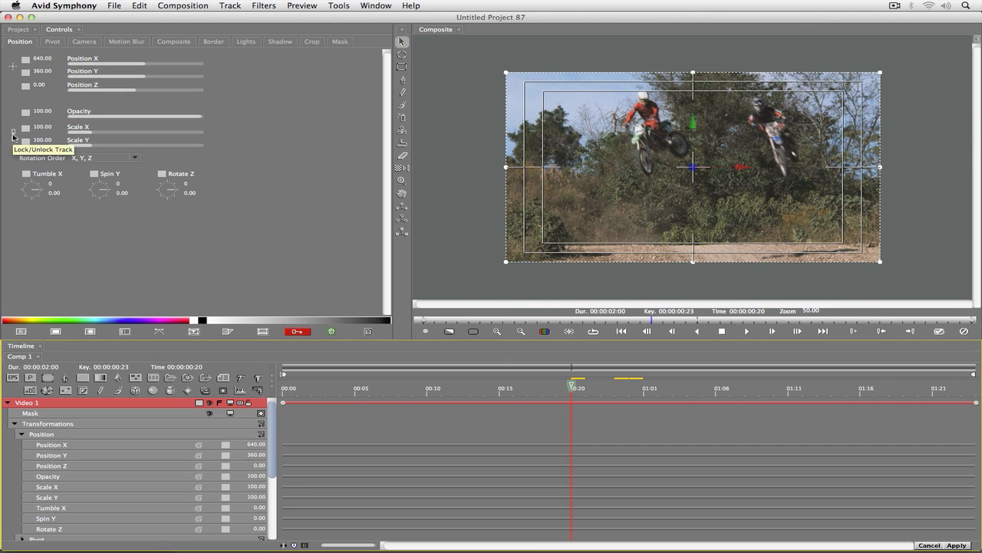
- Keyframe the linked Scale X and Scale Y of Video 1 at 40 at time 00:20
{"action": "left_click", "coordinate": [13, 135]}
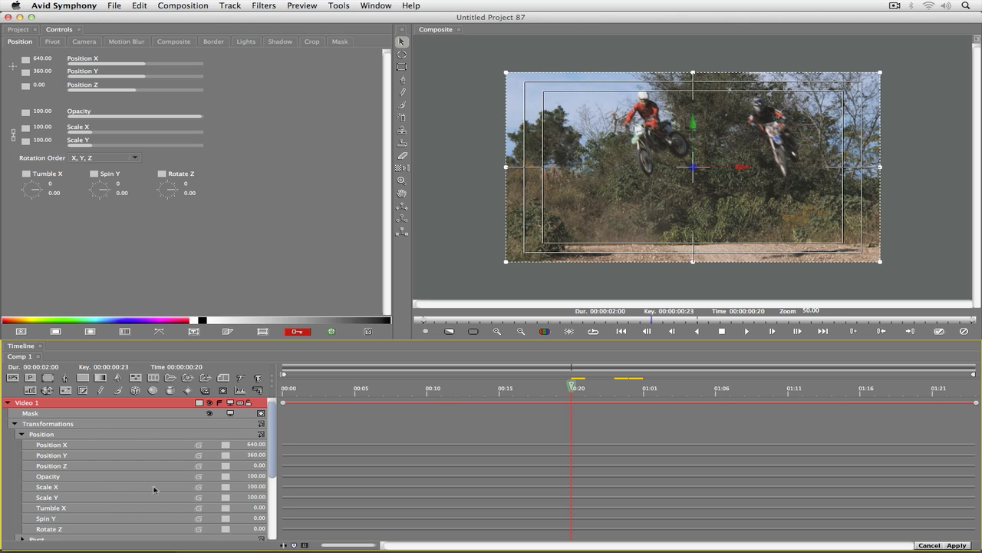
{"action": "left_click", "coordinate": [256, 486]}
{"action": "type", "text": "40"}
{"action": "key", "text": "Return"}
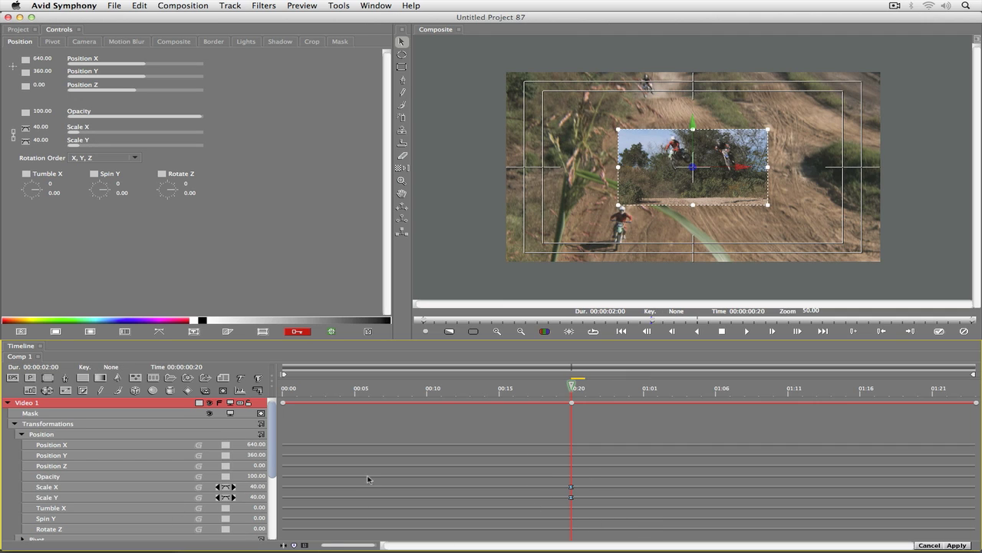
- Scrub through the composition from its start to just past the 00:20 scale keyframes to check the scaling, ending back at 00:20
{"action": "left_click_drag", "start_coordinate": [569, 389], "coordinate": [310, 390]}
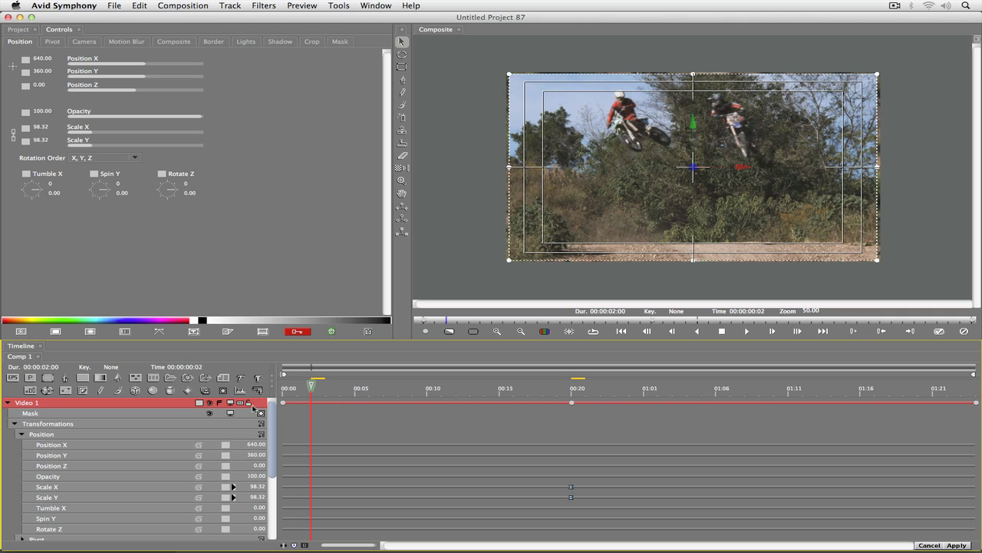
{"action": "left_click", "coordinate": [23, 434]}
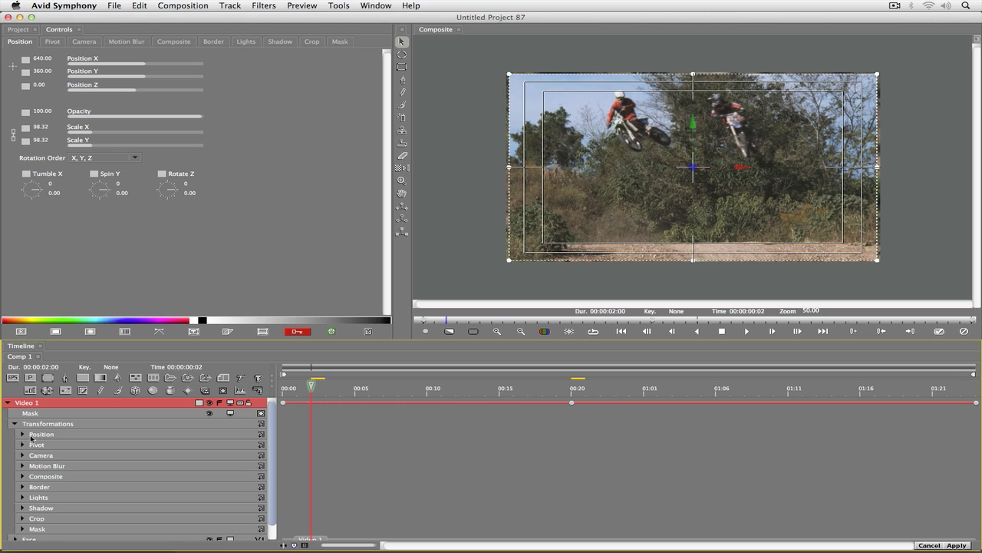
{"action": "left_click", "coordinate": [22, 435]}
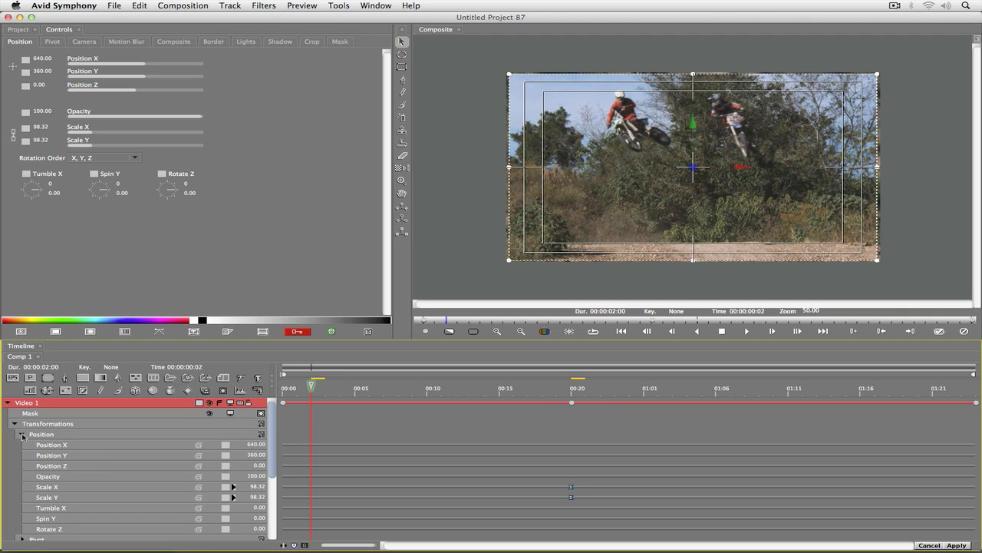
{"action": "left_click_drag", "start_coordinate": [313, 389], "coordinate": [282, 390]}
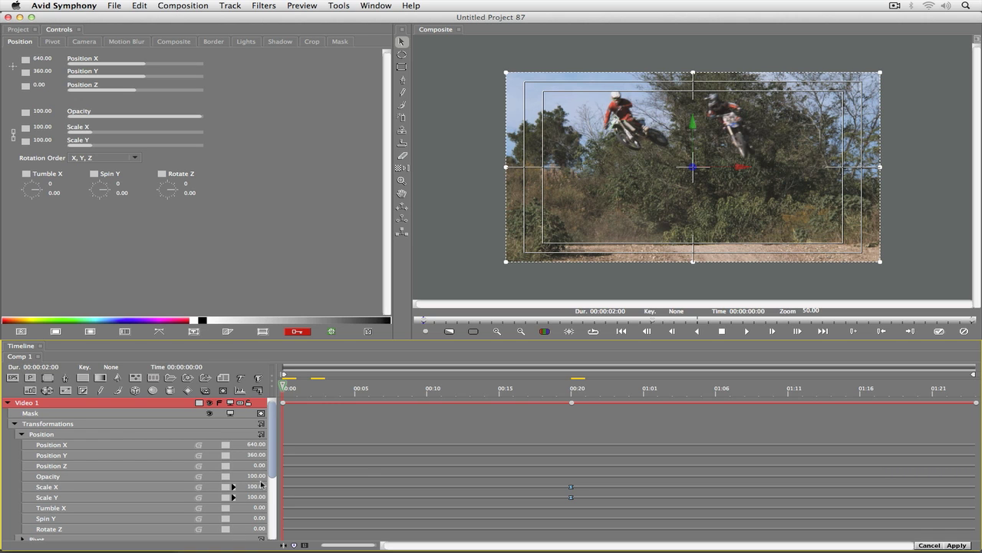
{"action": "left_click_drag", "start_coordinate": [285, 389], "coordinate": [617, 413]}
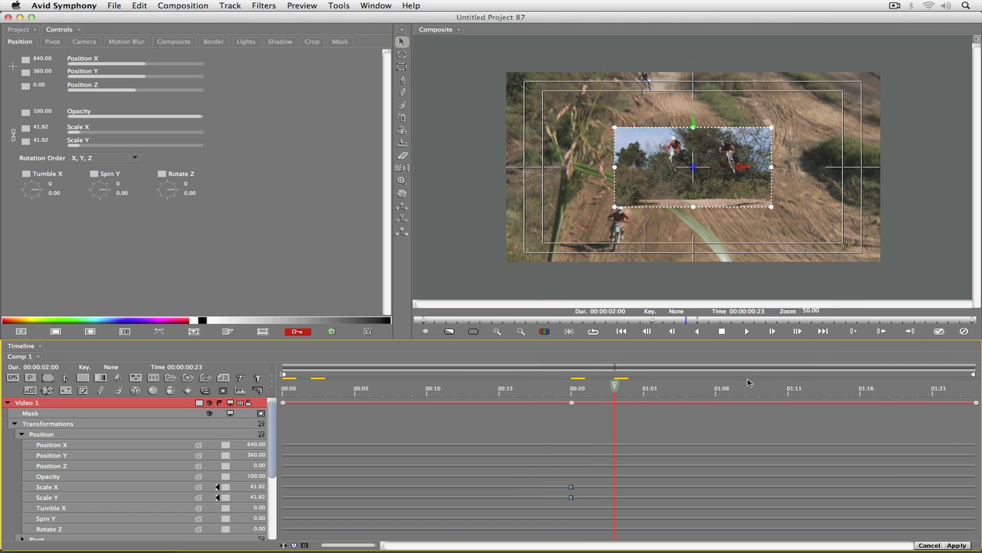
{"action": "left_click_drag", "start_coordinate": [613, 387], "coordinate": [571, 389]}
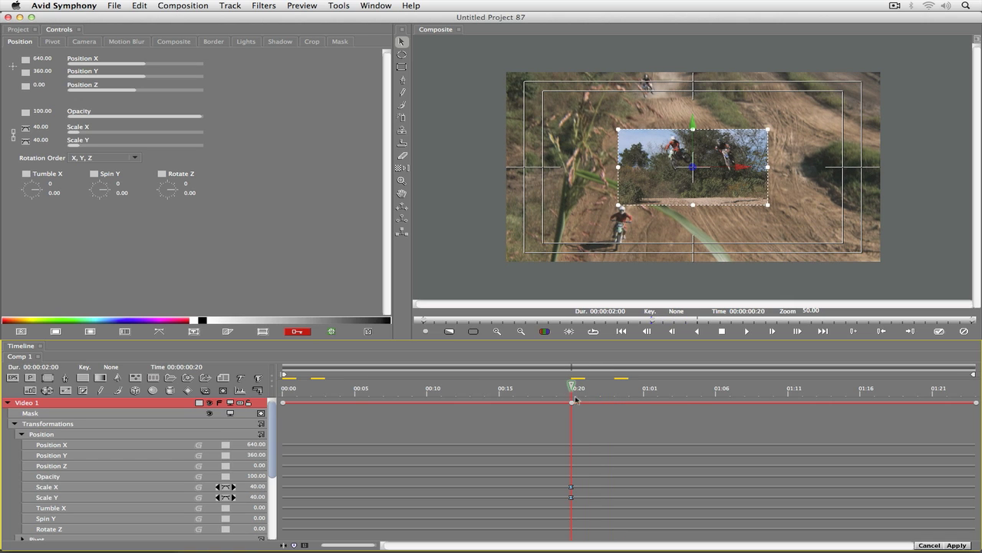
- Add Scale X and Y keyframes of 40 one frame on at 00:21 and set their interpolation to Hold
{"action": "left_click", "coordinate": [771, 331]}
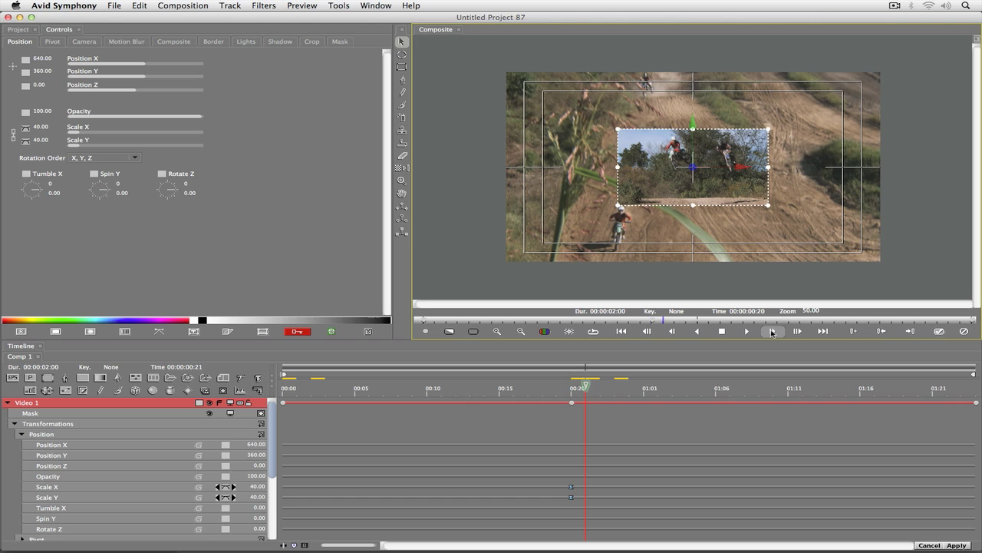
{"action": "left_click", "coordinate": [256, 487]}
{"action": "type", "text": "40"}
{"action": "key", "text": "Return"}
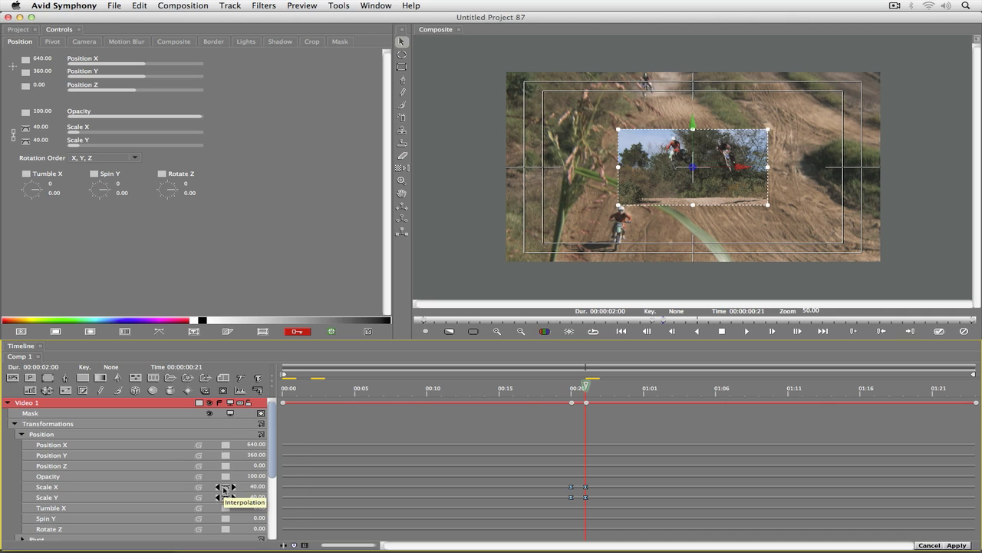
{"action": "right_click", "coordinate": [224, 489]}
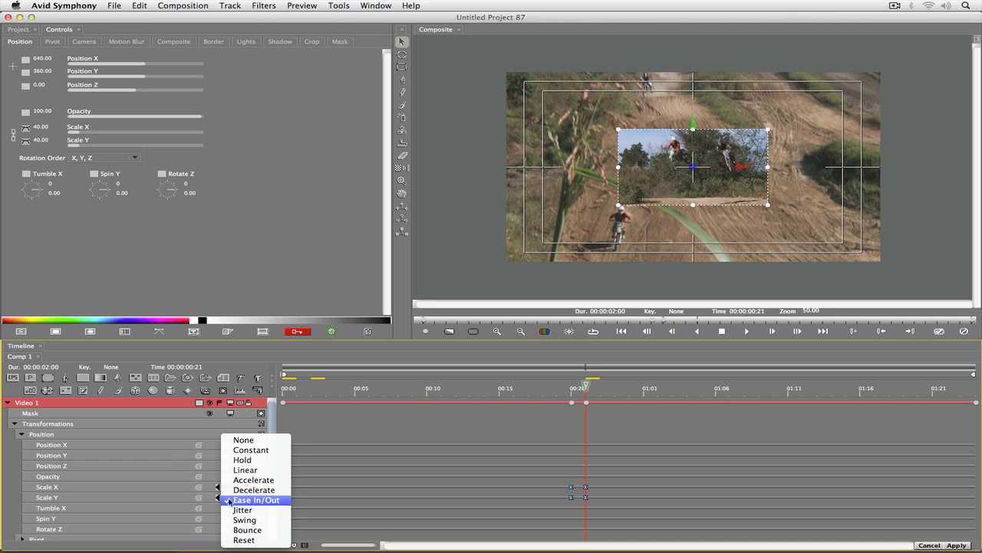
{"action": "left_click", "coordinate": [241, 461]}
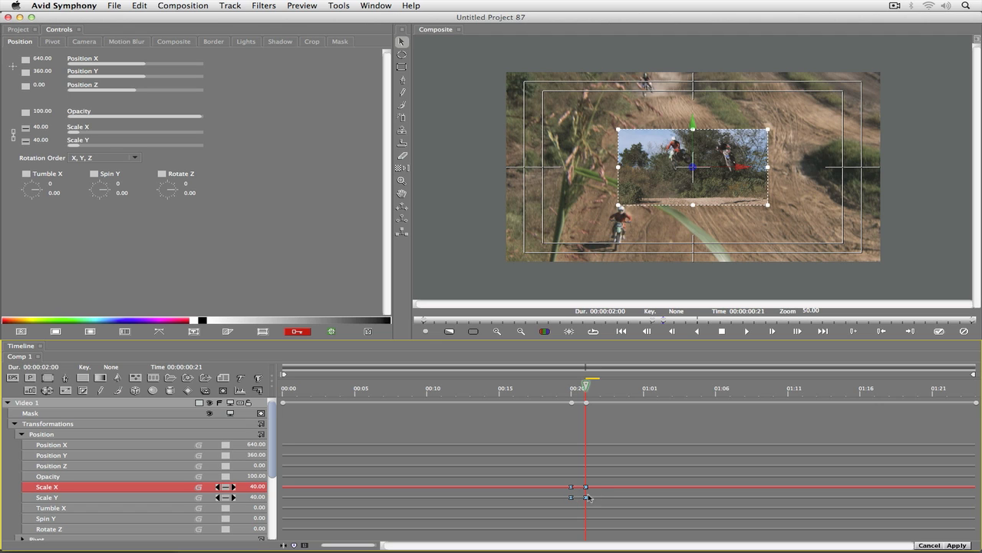
- Check the scale hold around 00:20, then add Ease In/Out keyframes to Video 1's Position X and Y at 01:02
{"action": "left_click_drag", "start_coordinate": [587, 386], "coordinate": [602, 388]}
{"action": "left_click_drag", "start_coordinate": [694, 403], "coordinate": [571, 409]}
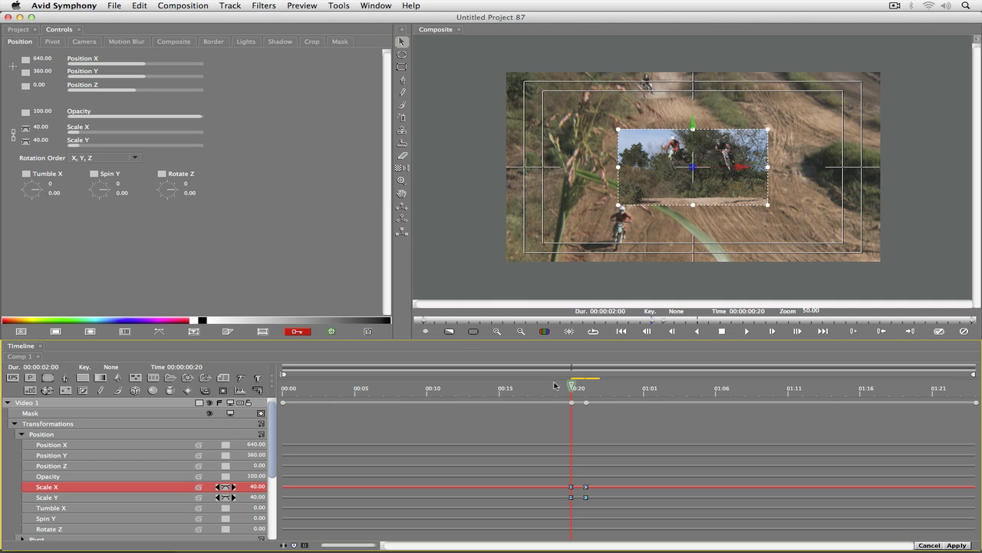
{"action": "left_click_drag", "start_coordinate": [583, 388], "coordinate": [653, 389]}
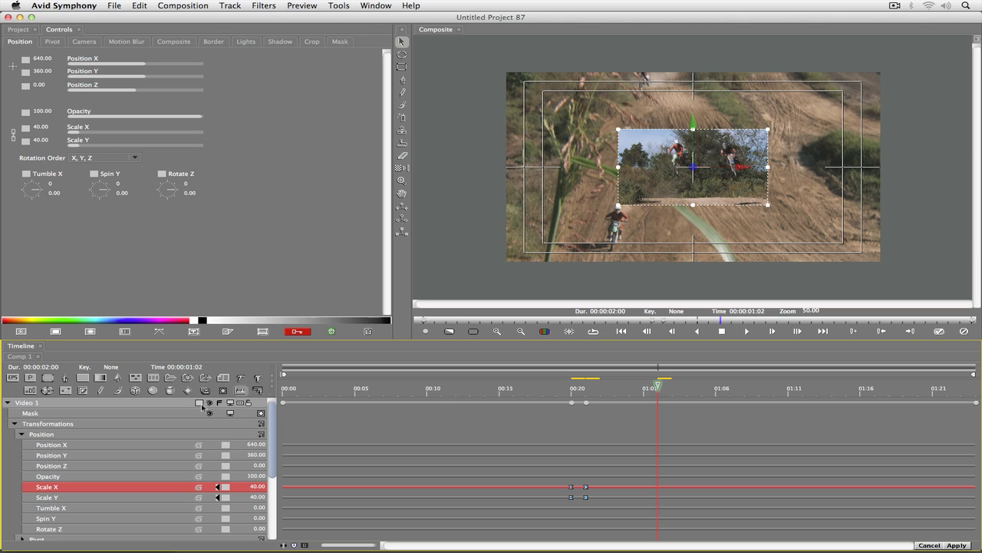
{"action": "left_click", "coordinate": [226, 446]}
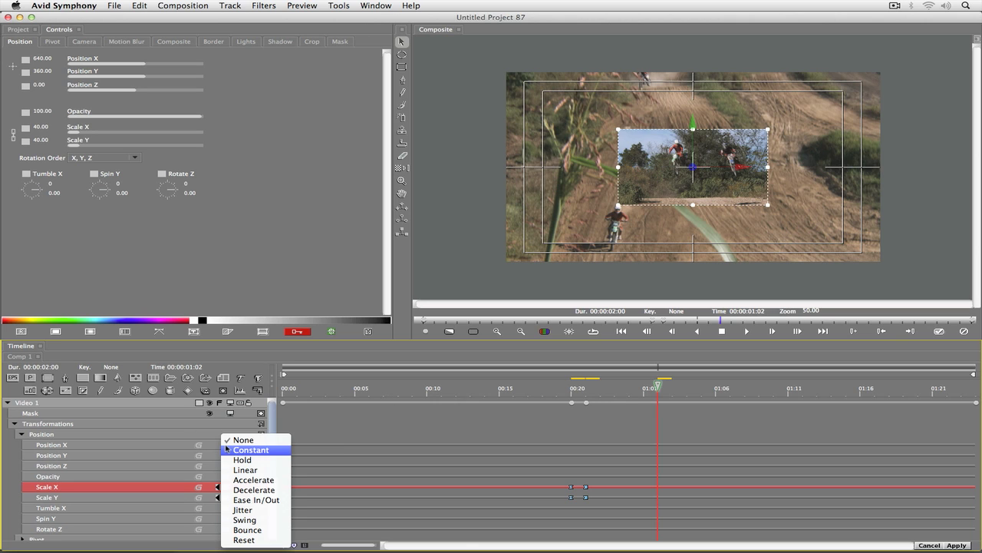
{"action": "left_click", "coordinate": [249, 501]}
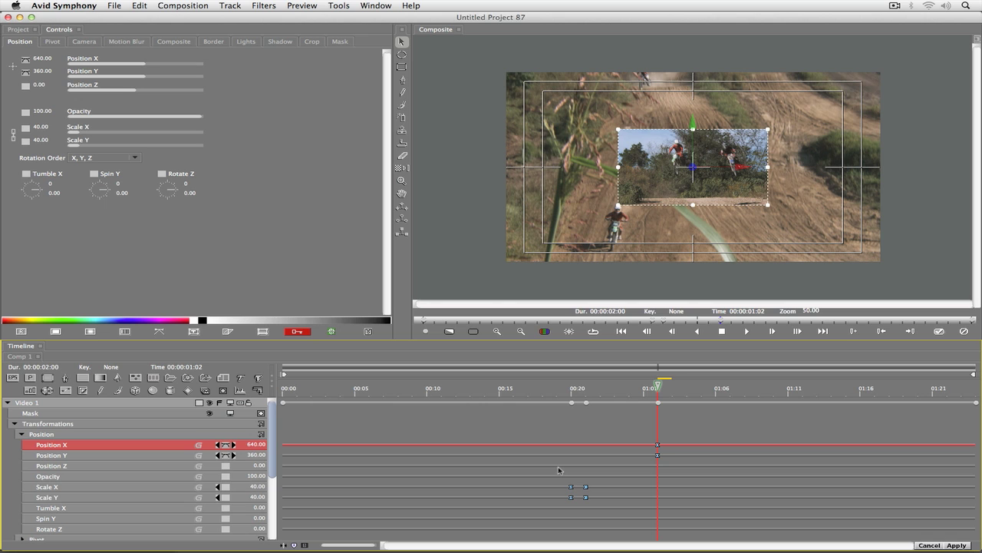
- At 02:00, move the Video 1 image horizontally off the left side of the frame, to Position X about -279, and preview the animation
{"action": "left_click_drag", "start_coordinate": [661, 388], "coordinate": [978, 406]}
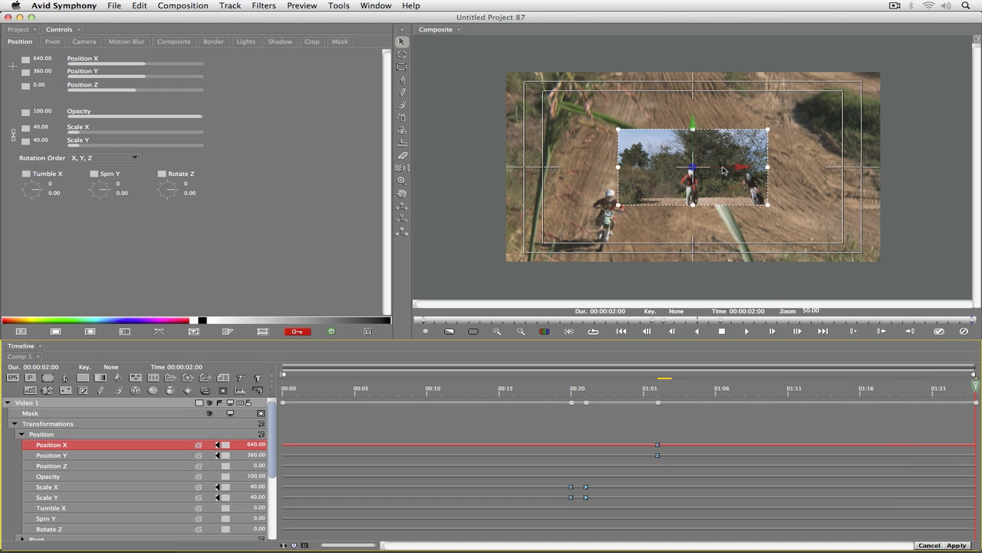
{"action": "left_click", "coordinate": [723, 171]}
{"action": "left_click_drag", "start_coordinate": [722, 170], "coordinate": [542, 174]}
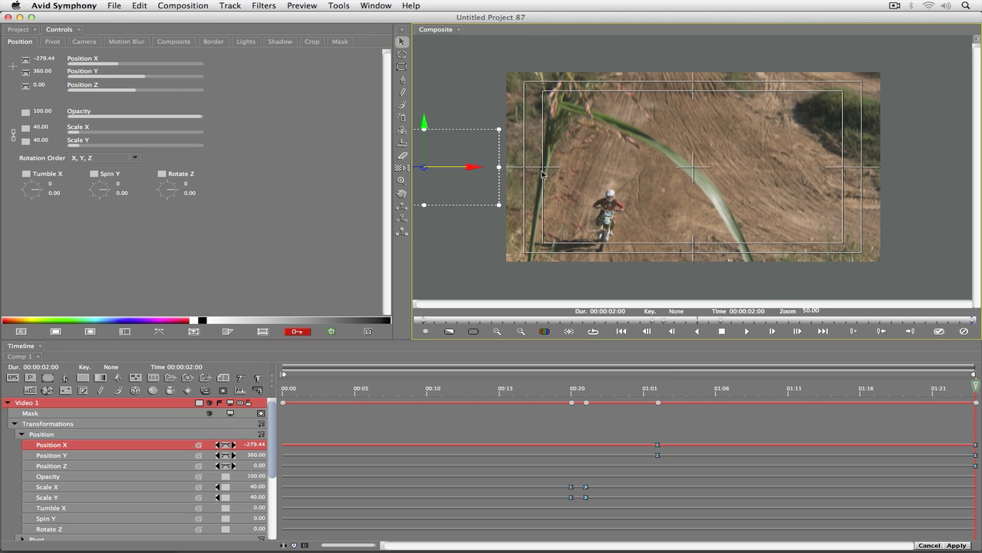
{"action": "key", "text": "space"}
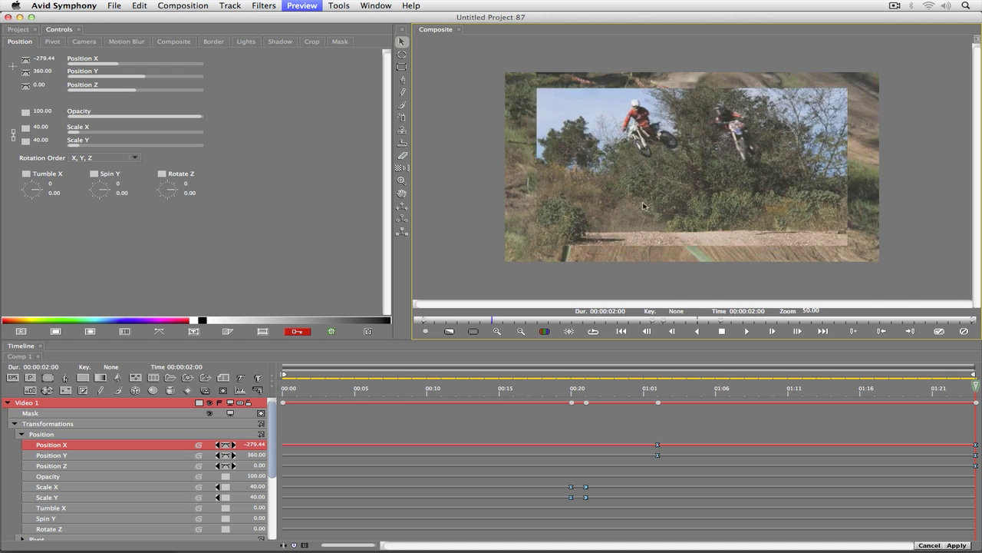
- Try Linear interpolation on the Scale X and Y keyframes at 00:20 and preview the movement
{"action": "left_click", "coordinate": [573, 396]}
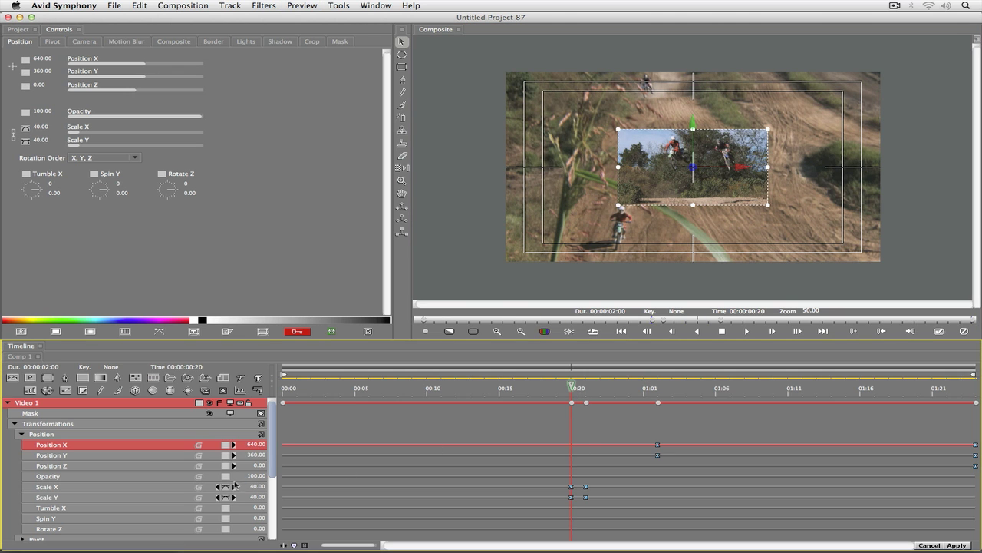
{"action": "left_click", "coordinate": [226, 490]}
{"action": "left_click", "coordinate": [230, 490]}
{"action": "key", "text": "super+r"}
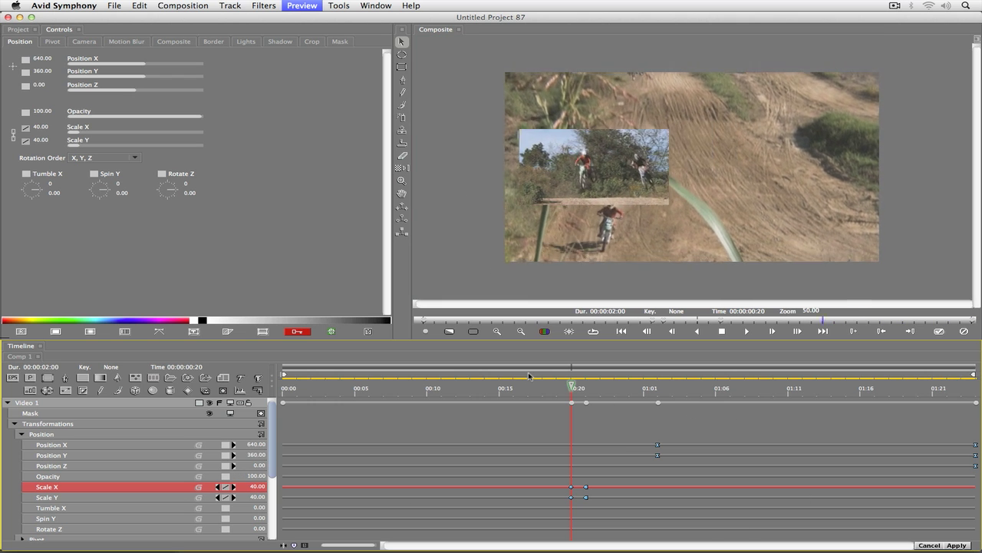
{"action": "key", "text": "super+z"}
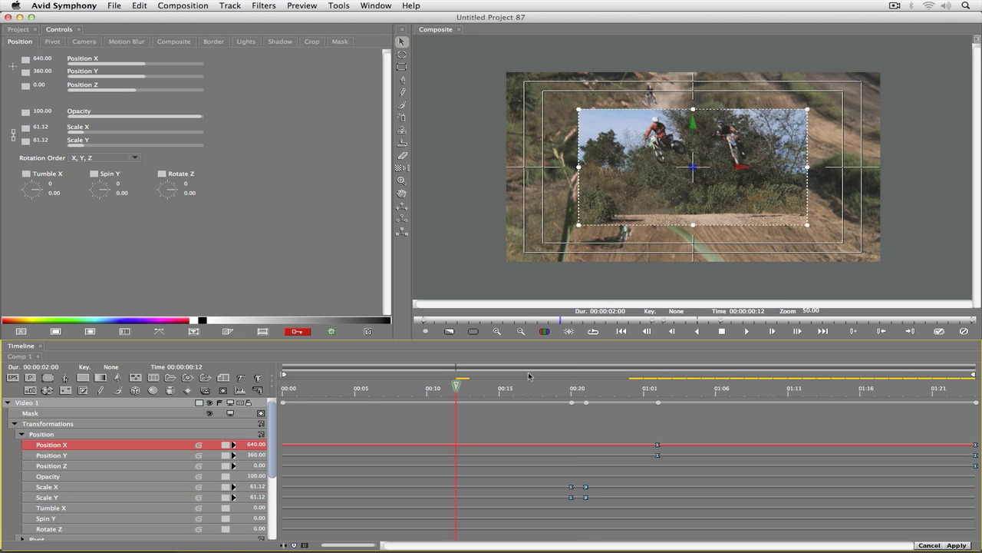
- Preview the whole animation again with the Ease In/Out scaling and inspect the slide-out at 01:14
{"action": "key", "text": "super+r"}
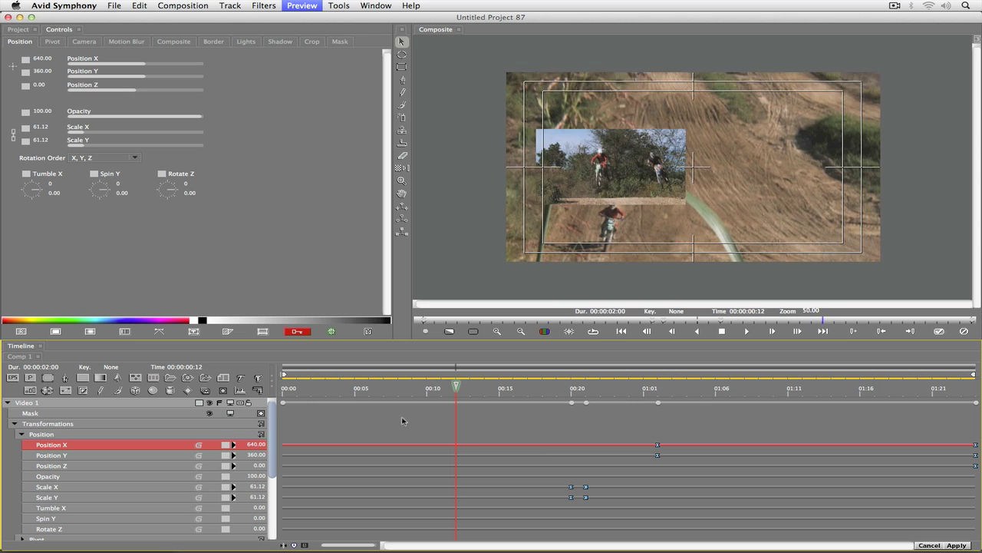
{"action": "left_click", "coordinate": [463, 393]}
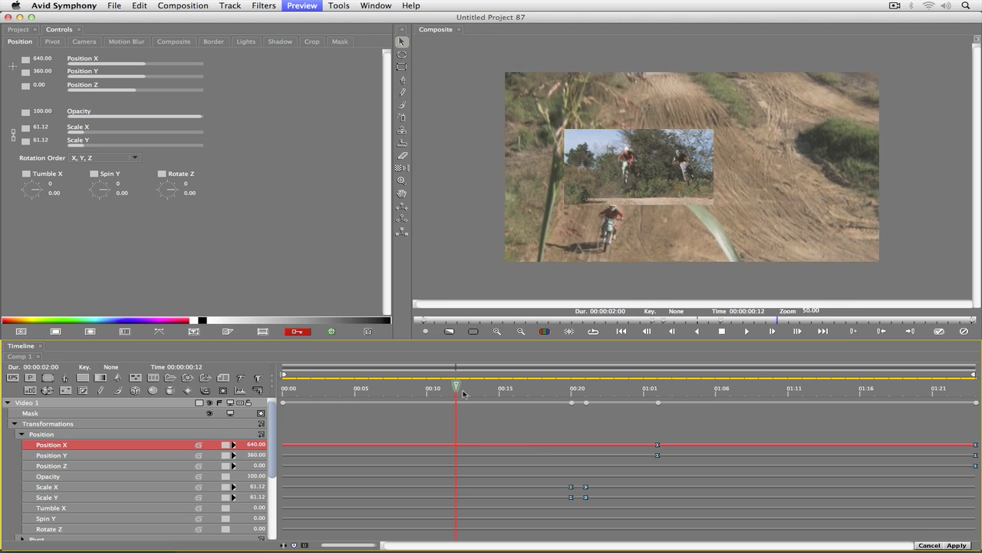
{"action": "left_click", "coordinate": [459, 391]}
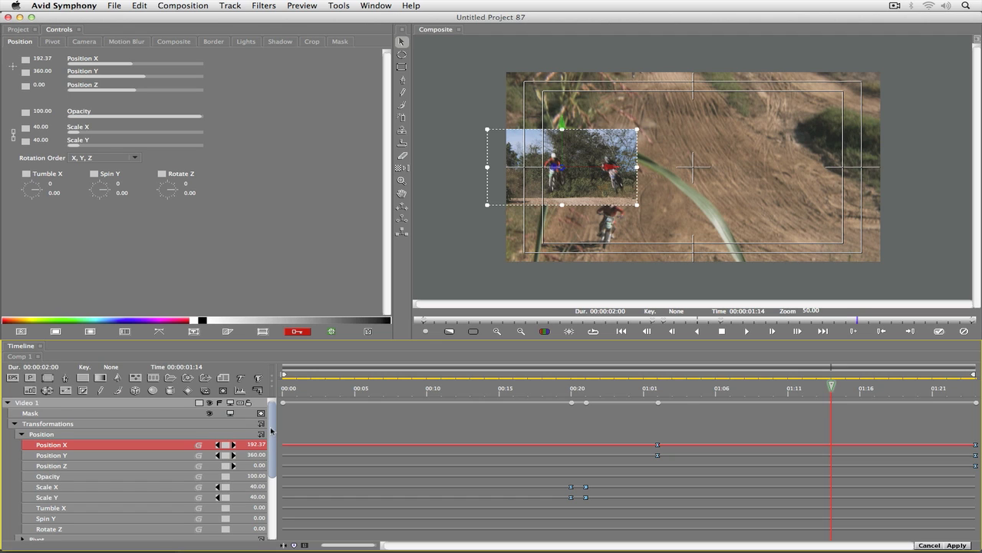
- Set the Motion Blur Shutter Angle of Video 1 to 360 at time 00:00
{"action": "left_click_drag", "start_coordinate": [271, 435], "coordinate": [117, 491]}
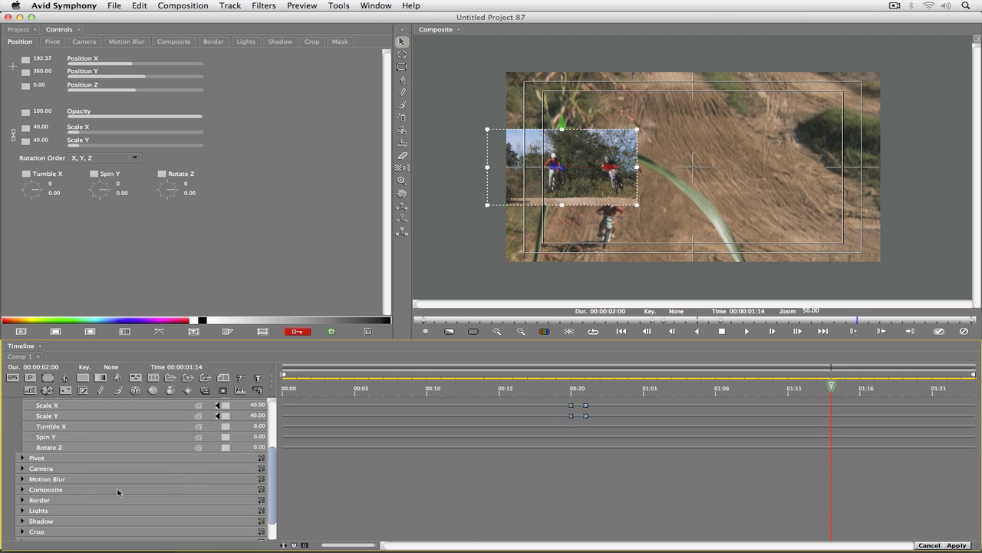
{"action": "left_click", "coordinate": [22, 479]}
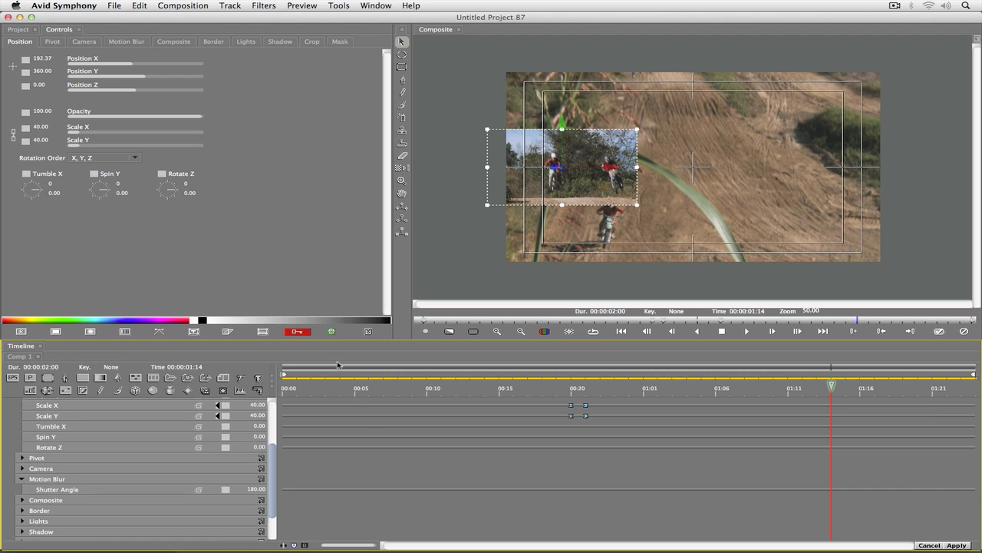
{"action": "scroll", "coordinate": [338, 372], "scroll_direction": "down", "scroll_amount": 3}
{"action": "key", "text": "Home"}
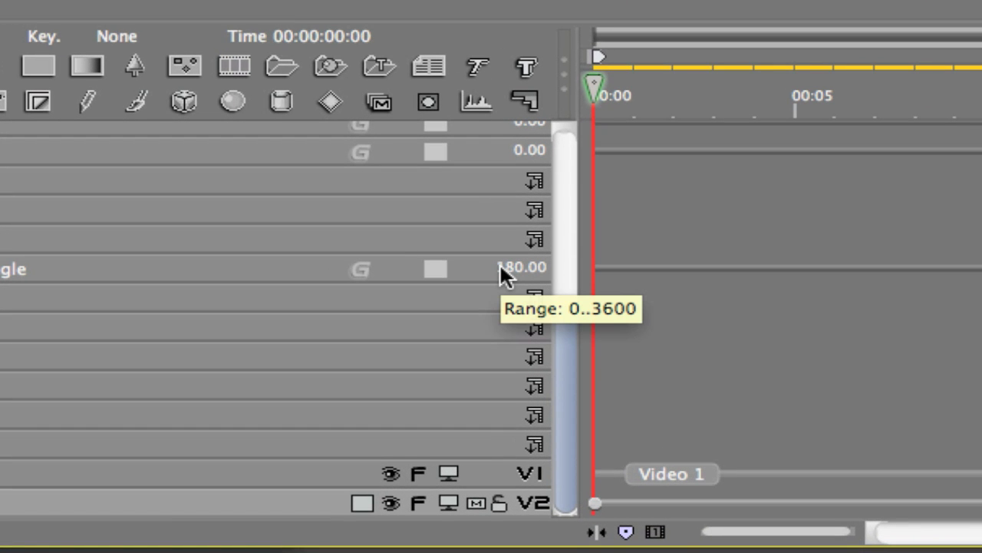
{"action": "left_click", "coordinate": [499, 264]}
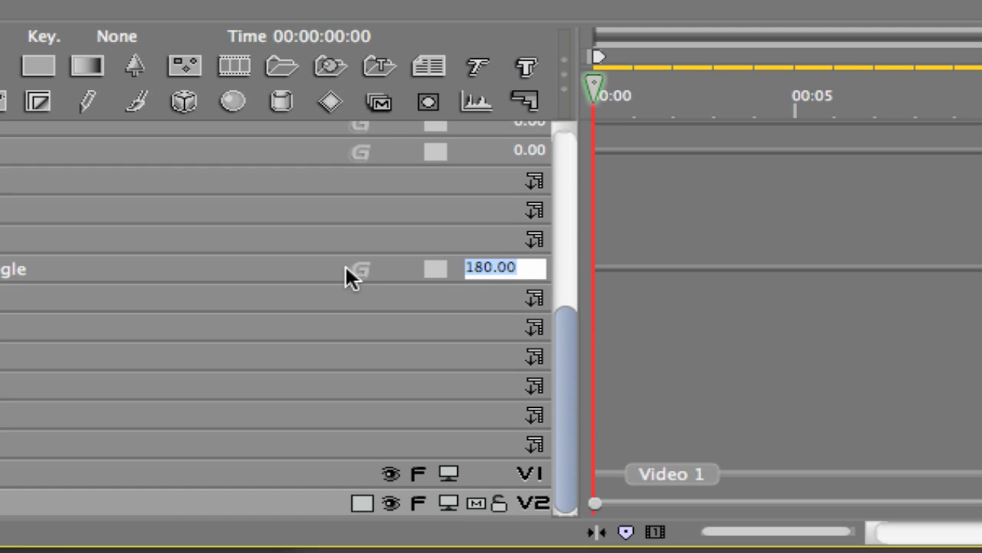
{"action": "type", "text": "360"}
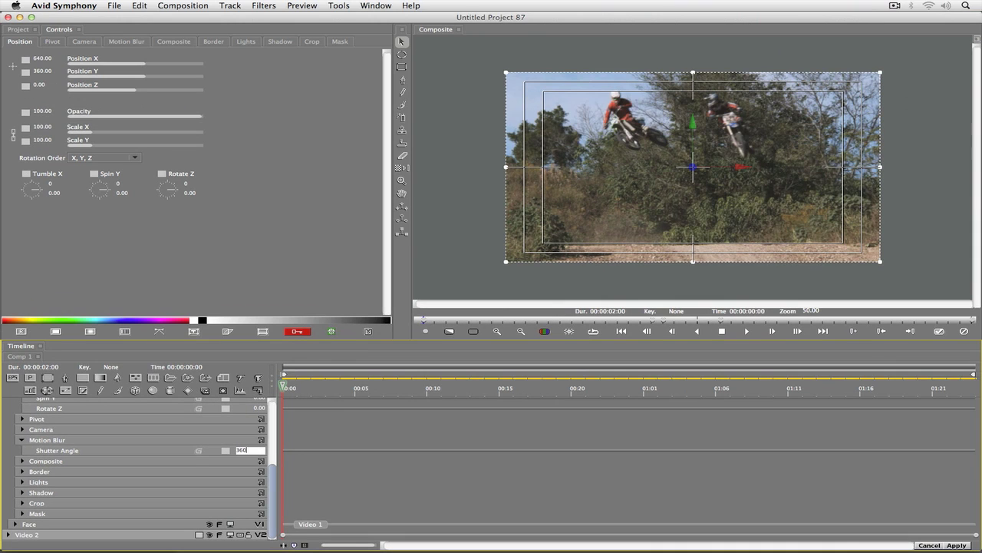
{"action": "key", "text": "Return"}
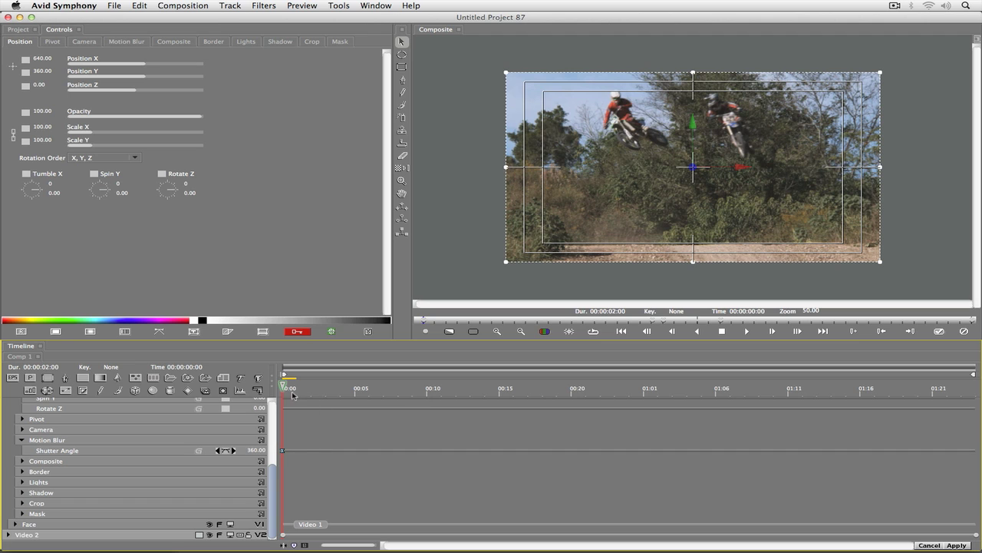
- Check the Shutter Angle at the end of the effect, then set its interpolation to Constant at the first frame
{"action": "left_click_drag", "start_coordinate": [952, 393], "coordinate": [981, 393]}
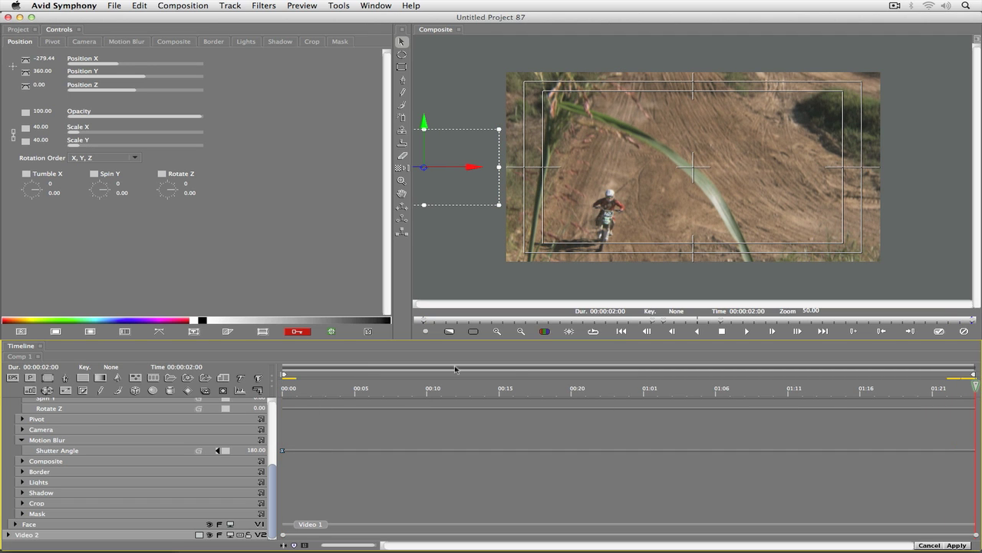
{"action": "left_click", "coordinate": [326, 389]}
{"action": "left_click", "coordinate": [278, 393]}
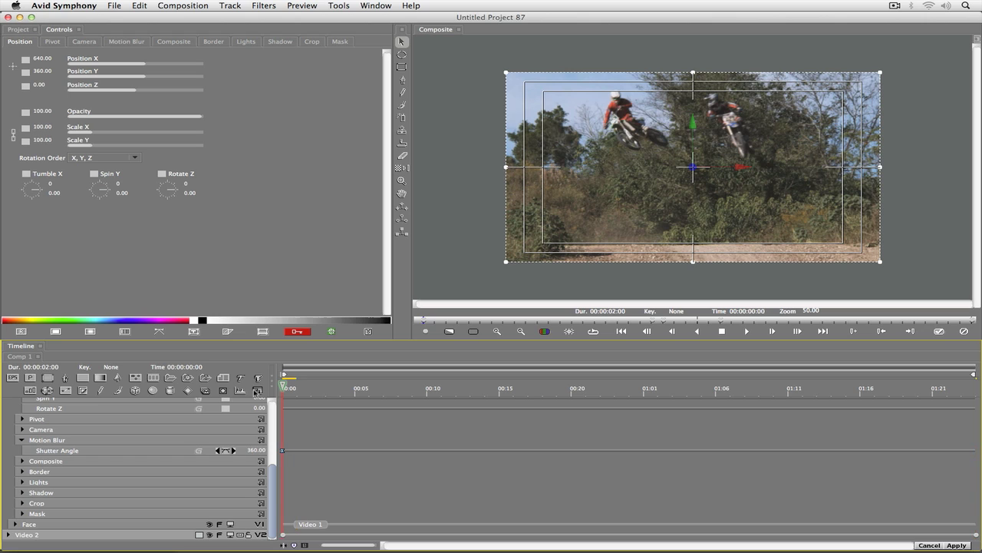
{"action": "left_click", "coordinate": [225, 451]}
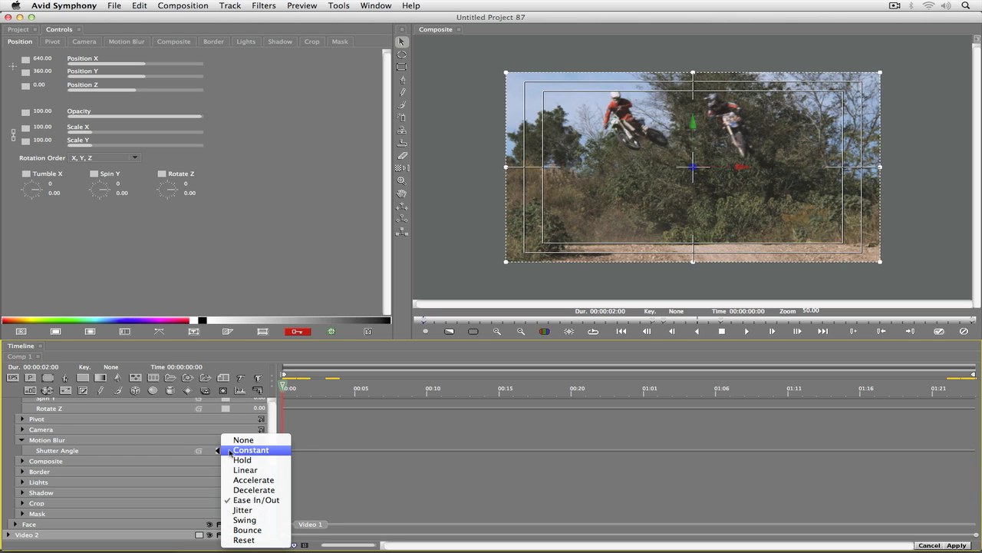
{"action": "left_click", "coordinate": [228, 450]}
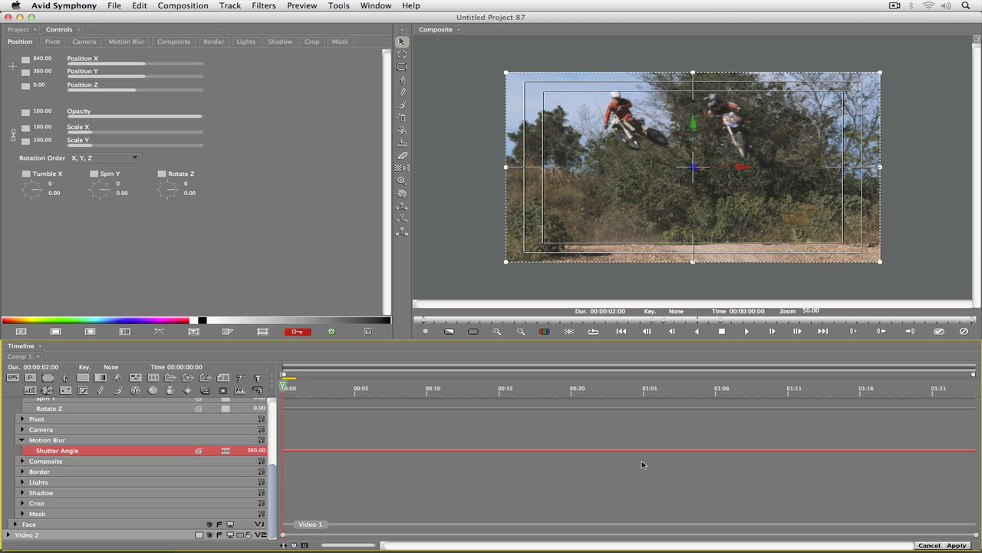
- At 00:08, hide the Title Safe overlay in the composite view and enable Motion Blur for Video 1
{"action": "left_click_drag", "start_coordinate": [356, 389], "coordinate": [396, 391]}
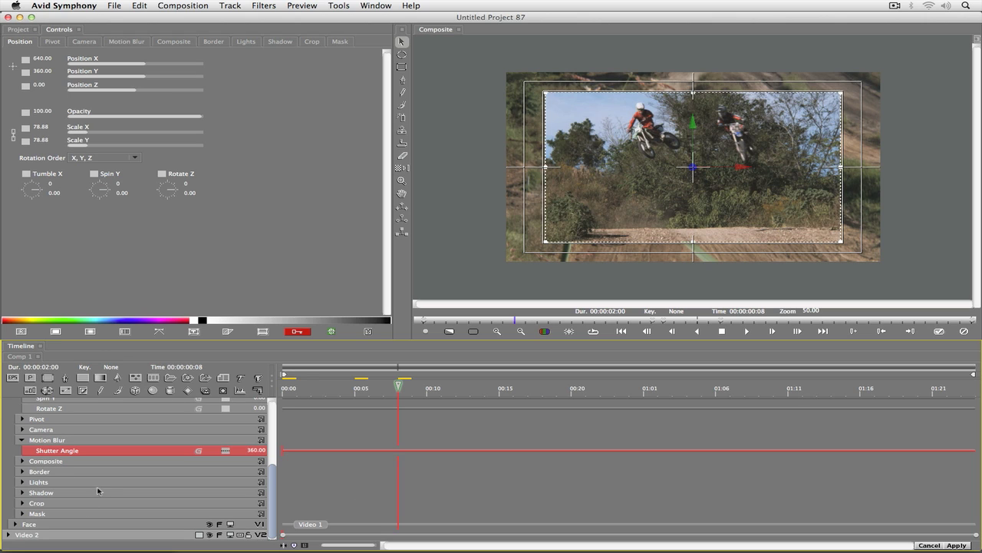
{"action": "left_click", "coordinate": [127, 42]}
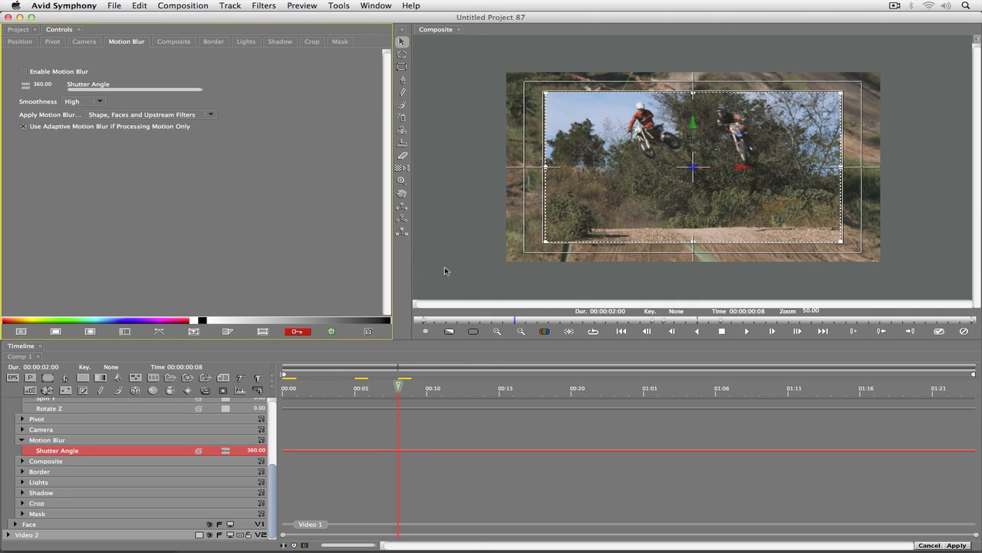
{"action": "left_click", "coordinate": [568, 331]}
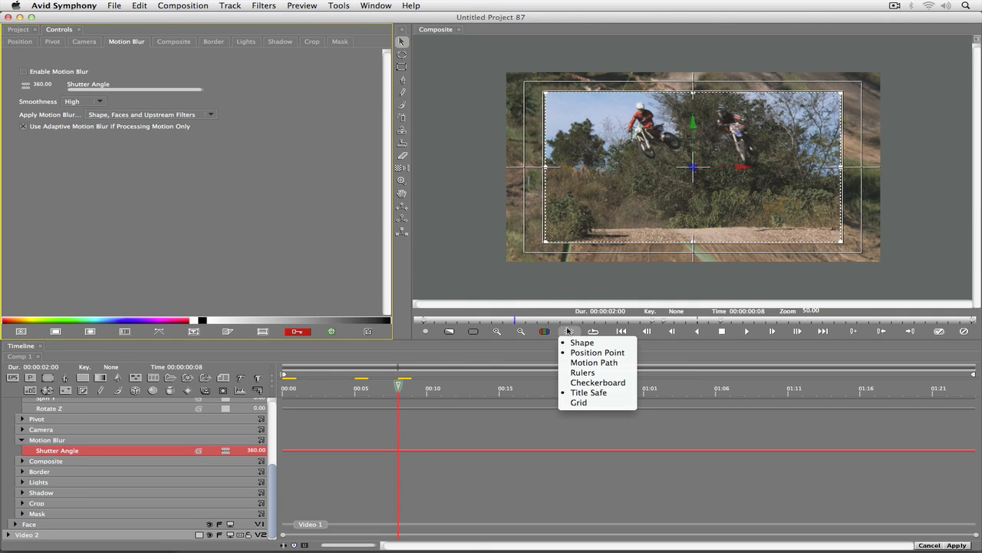
{"action": "left_click", "coordinate": [584, 391]}
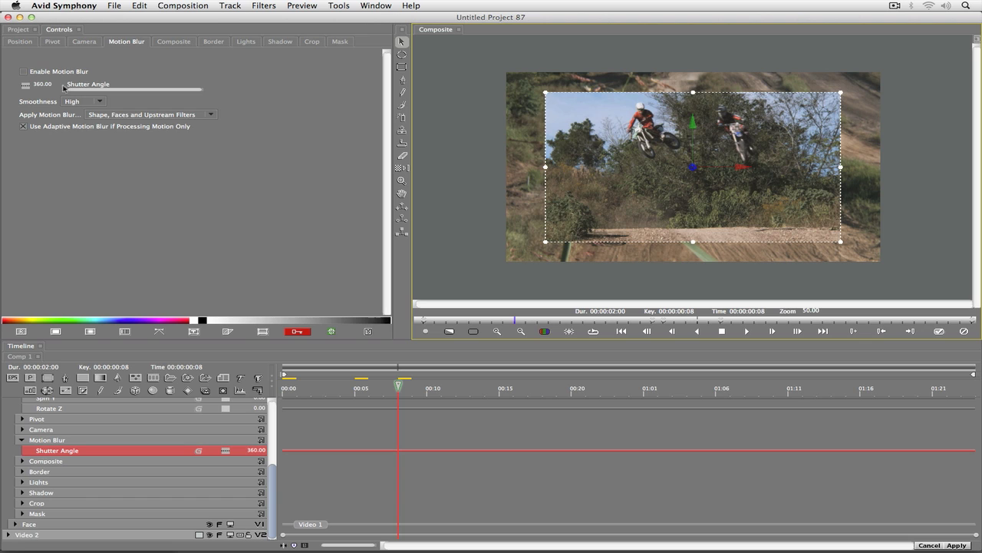
{"action": "left_click", "coordinate": [23, 72]}
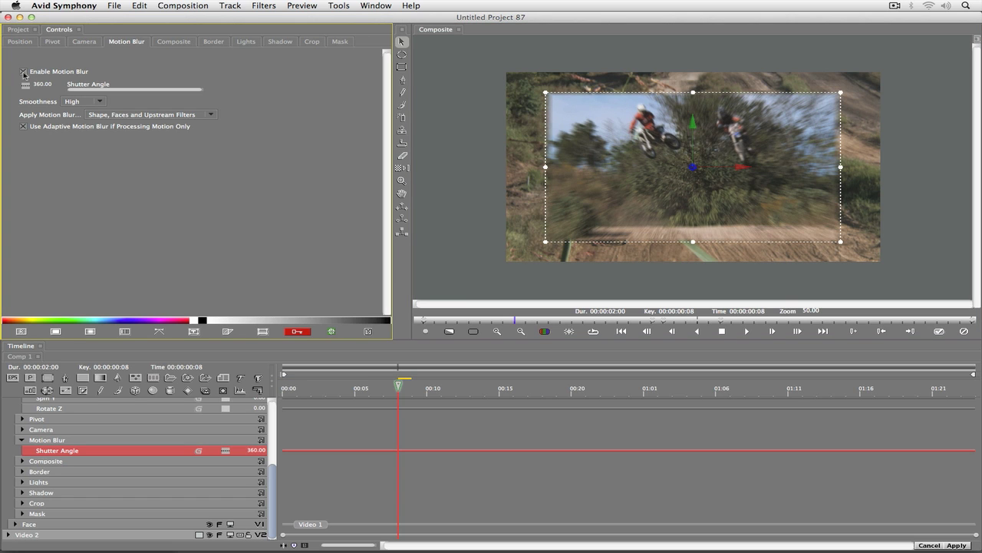
- Preview the motion-blurred animation and apply the finished effect to the sequence in Avid Symphony
{"action": "key", "text": "0"}
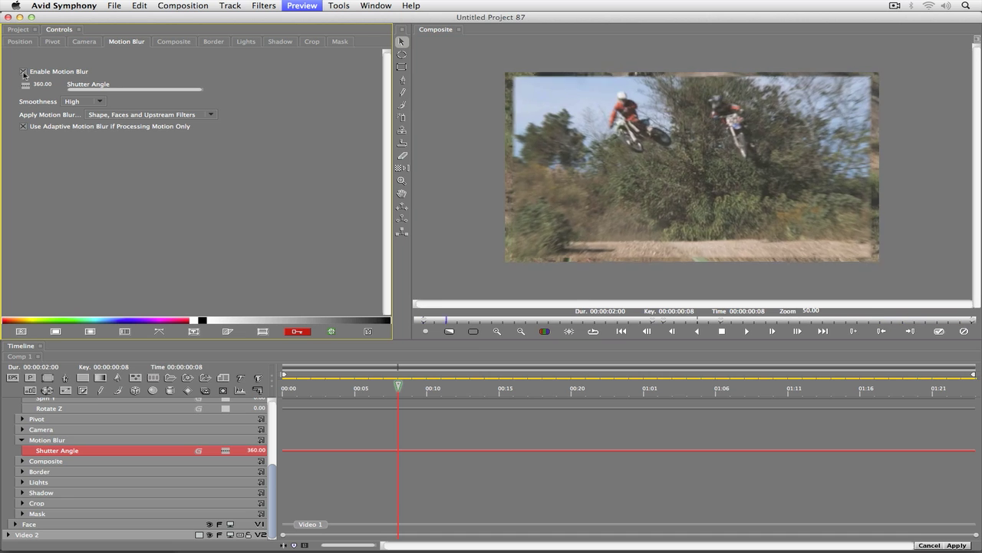
{"action": "key", "text": "space"}
{"action": "mouse_move", "coordinate": [966, 542]}
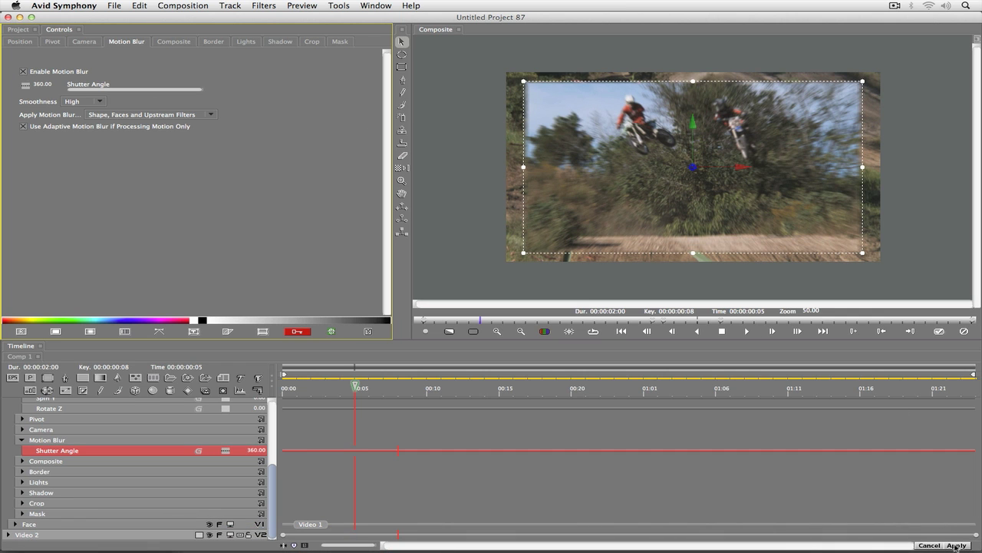
{"action": "left_click", "coordinate": [957, 545]}
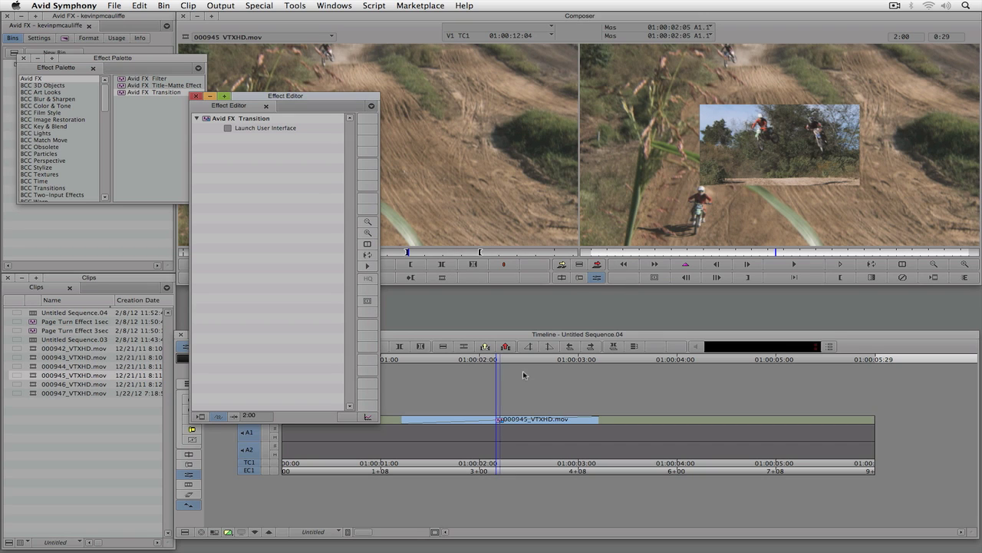
- Close the Effect Editor and play the sequence from its start to review the transition
{"action": "left_click", "coordinate": [507, 296]}
{"action": "key", "text": "super+w"}
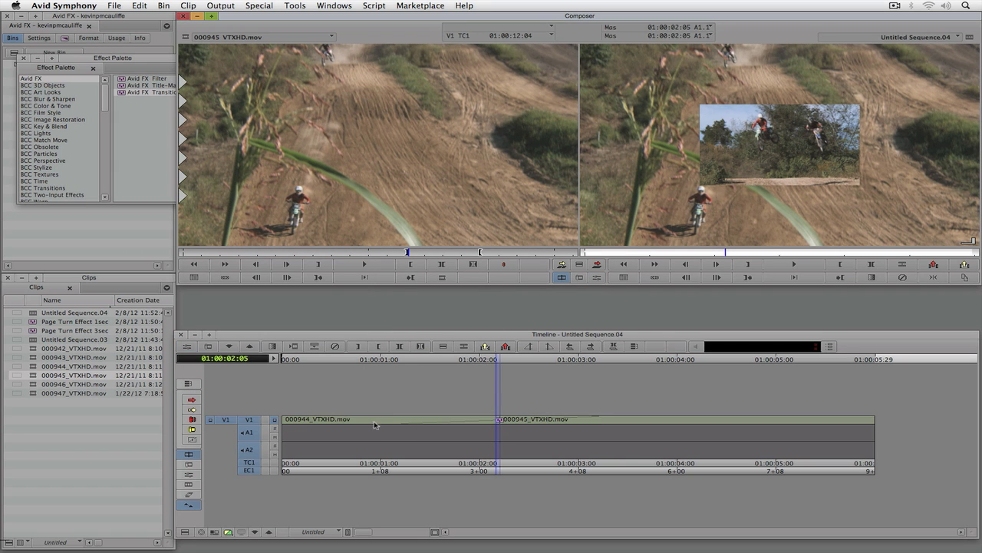
{"action": "left_click", "coordinate": [344, 421]}
{"action": "key", "text": "Home"}
{"action": "key", "text": "space"}
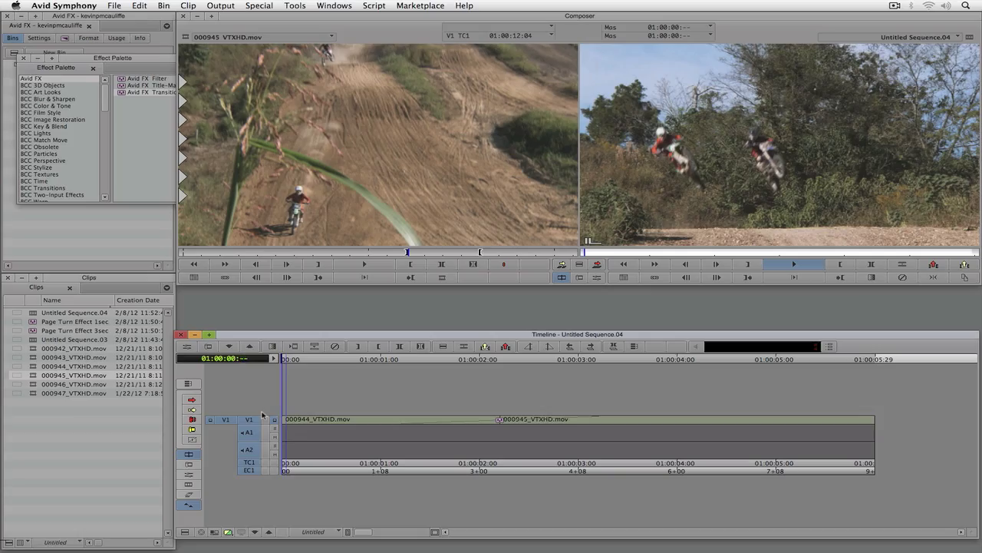